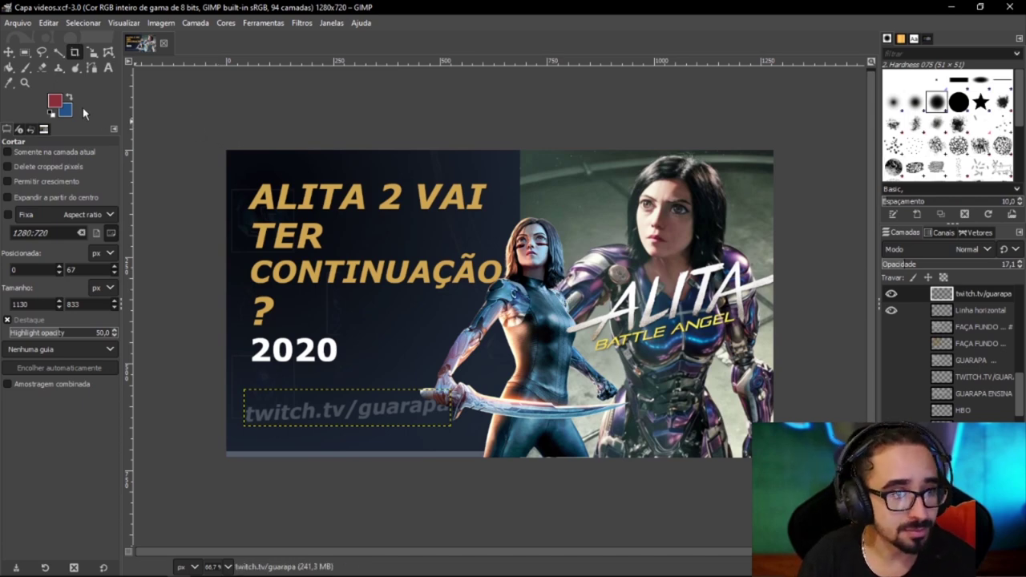
Select the Move tool and try a small drag on the canvas.
click(9, 53)
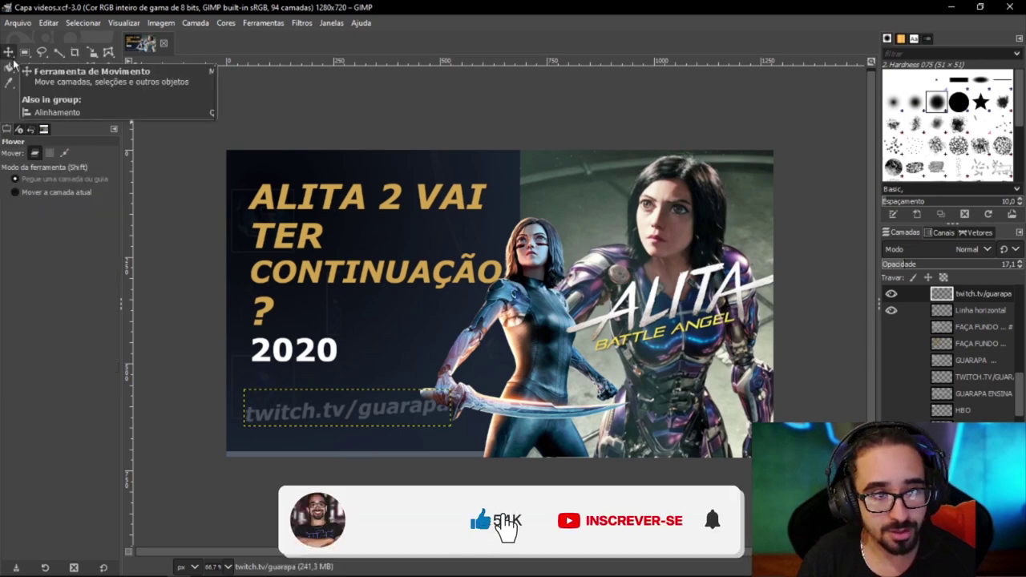
mouse_move(541, 317)
mouse_down()
mouse_move(530, 307)
mouse_move(539, 318)
mouse_up()
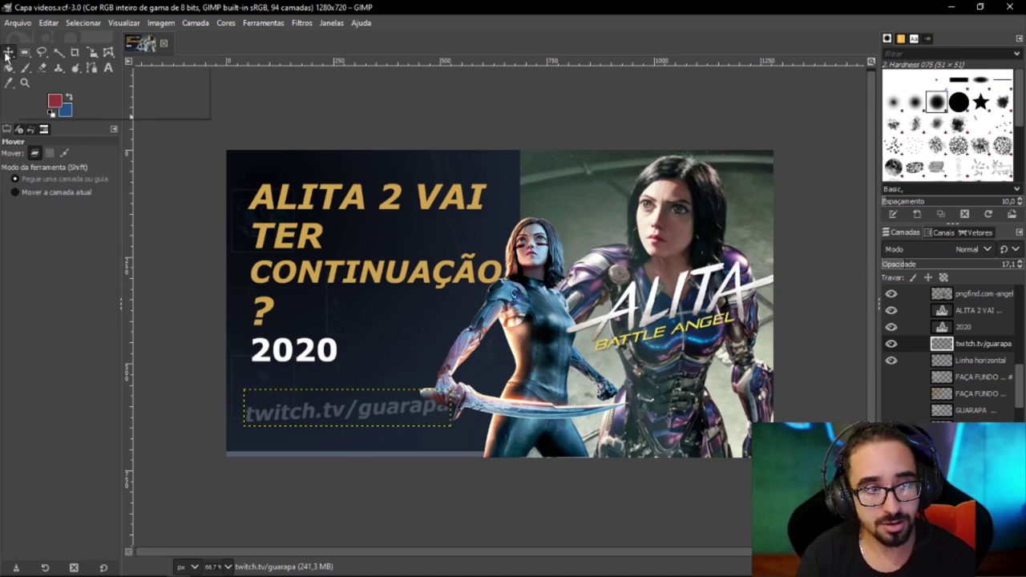
click(552, 345)
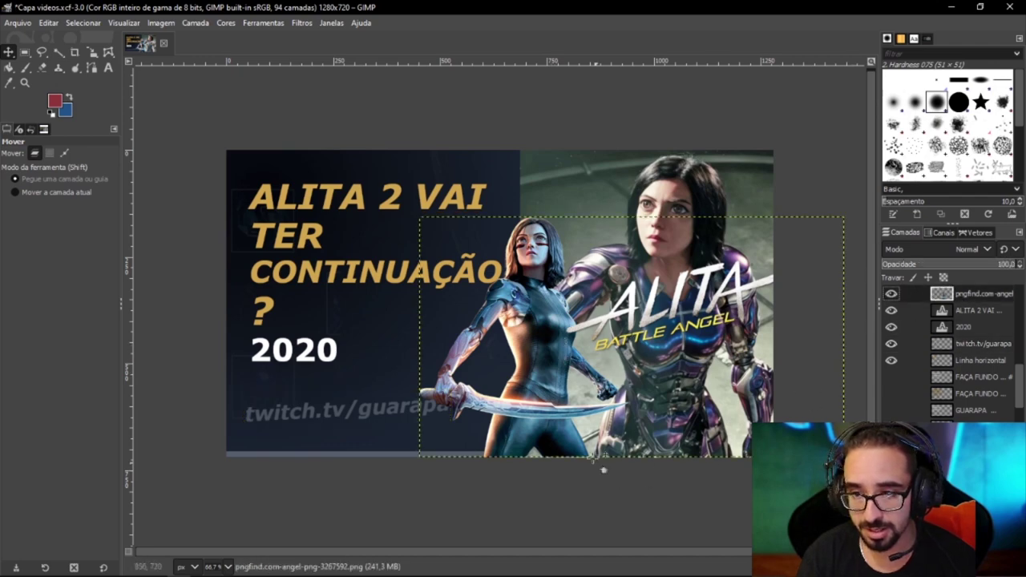
key(shift+s)
click(553, 367)
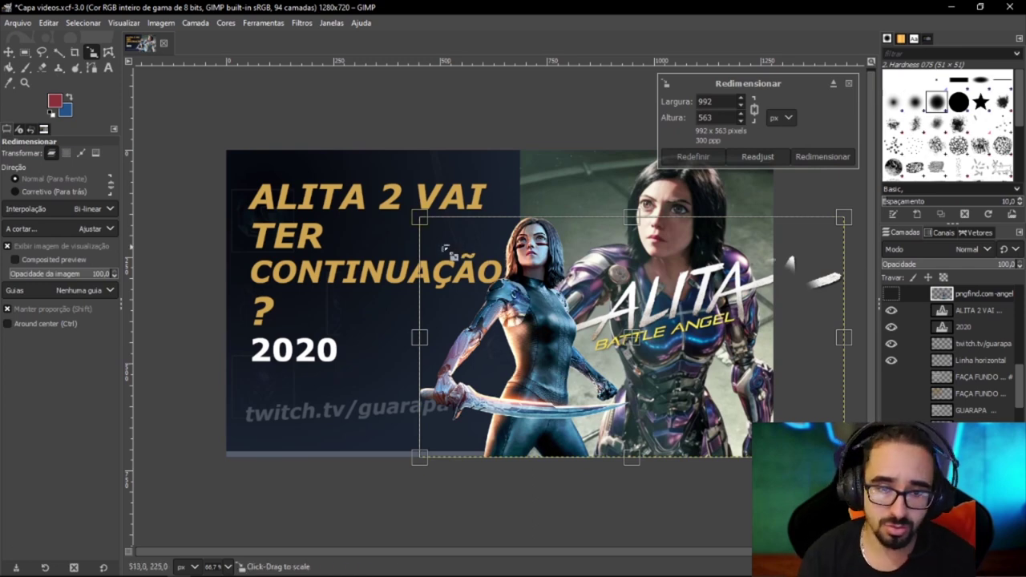
mouse_move(420, 218)
mouse_down()
mouse_move(332, 170)
mouse_move(439, 245)
mouse_move(429, 244)
mouse_up()
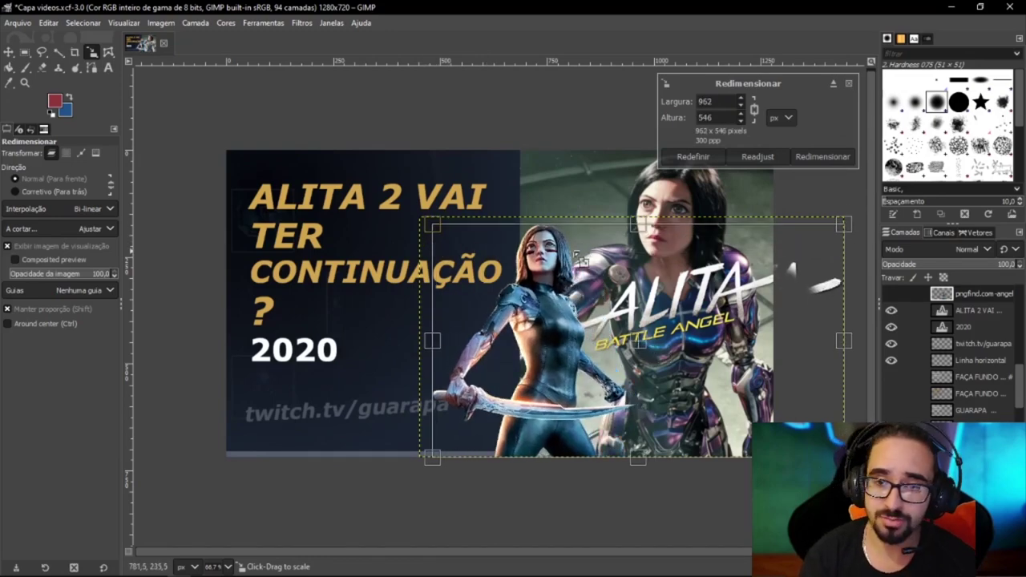
click(849, 84)
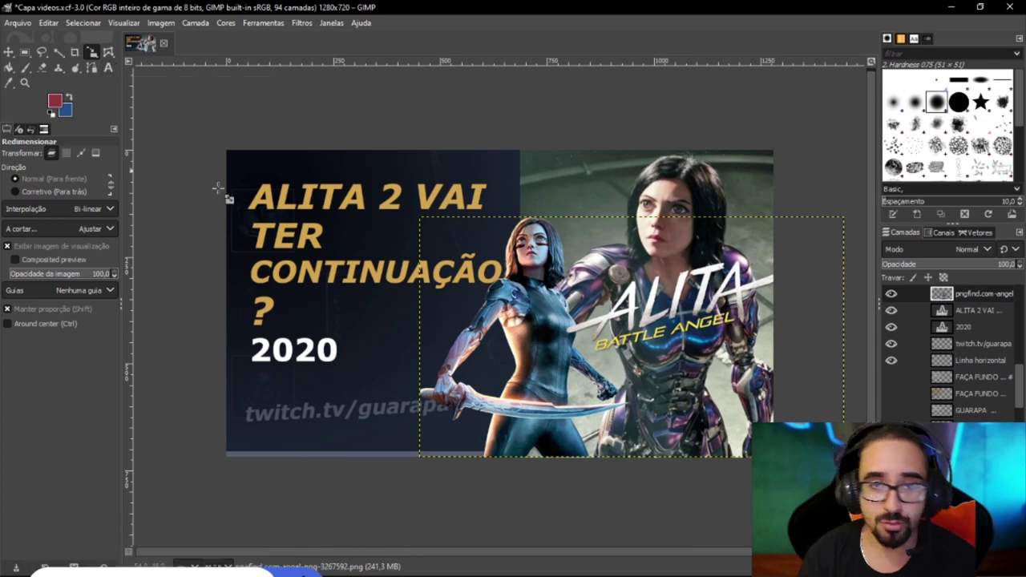
key(t)
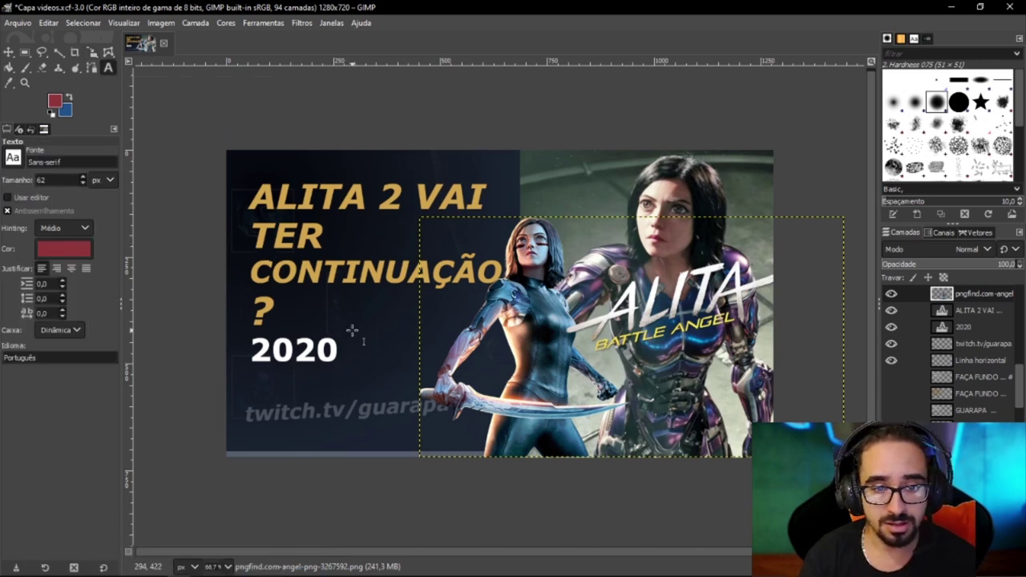
click(352, 331)
text(esc)
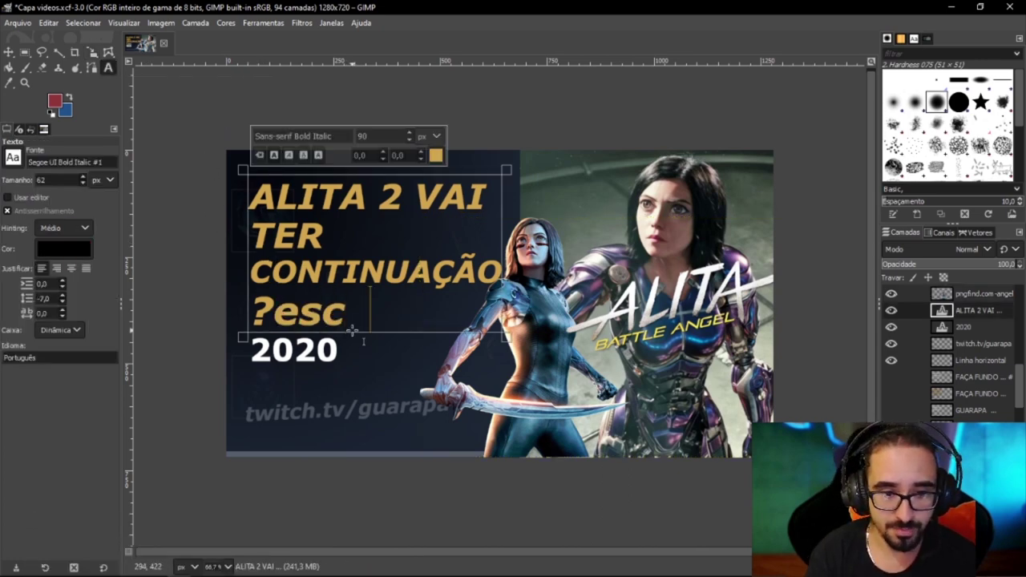
text(e)
key(shift+Left)
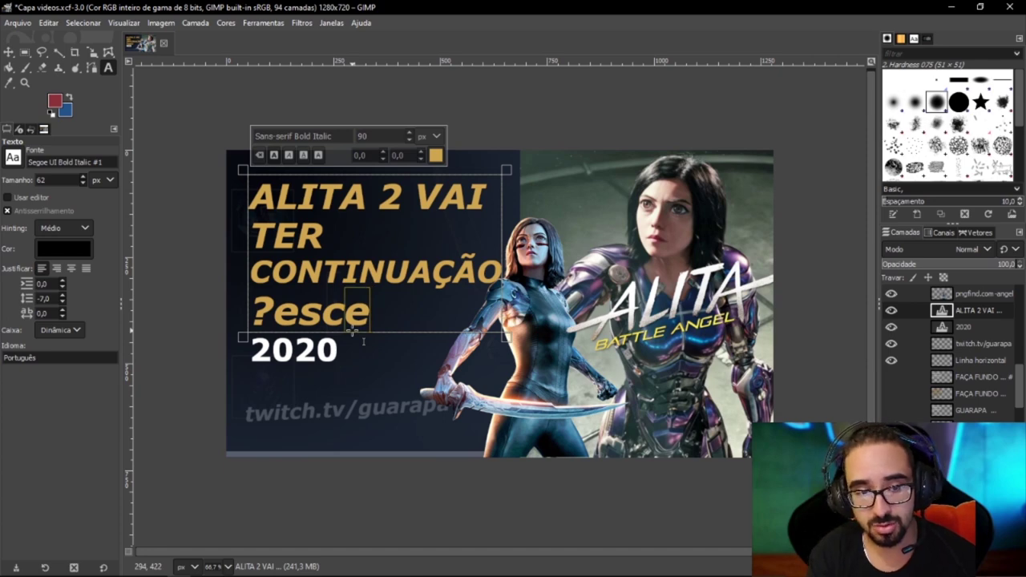
key(shift+Left)
key(shift+Left)
key(shift+Left)
key(BackSpace)
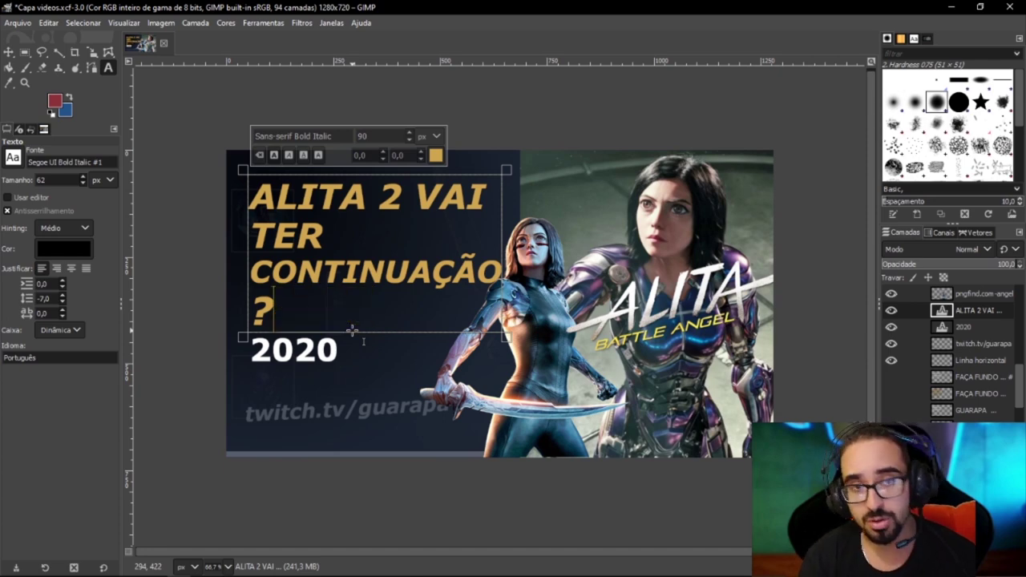
key(Escape)
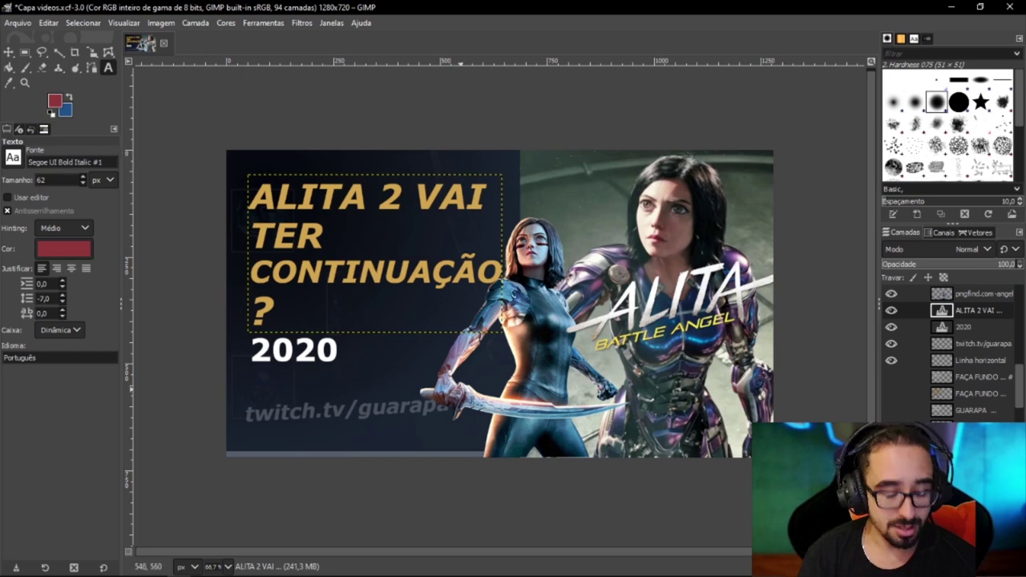
key(m)
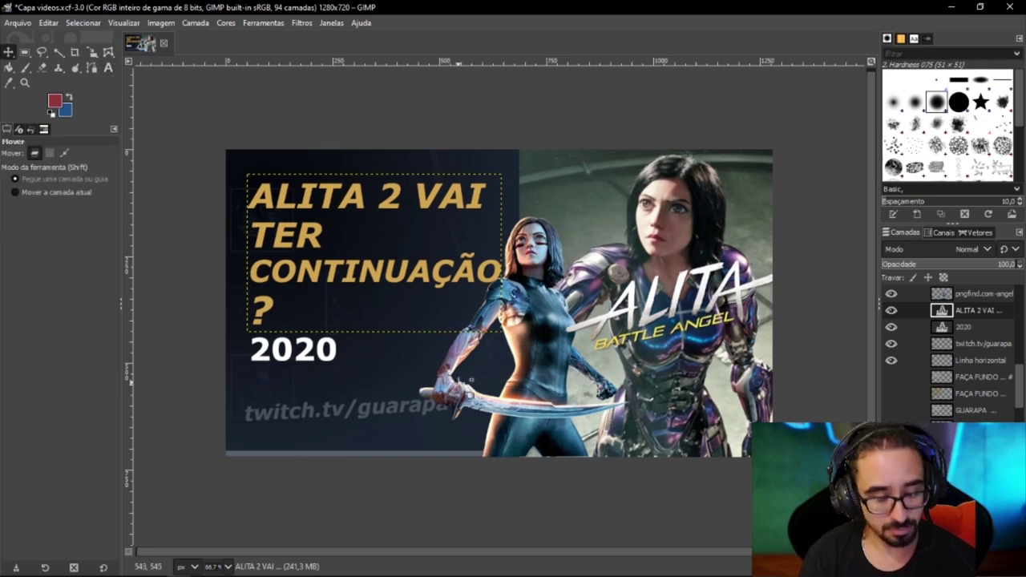
click(980, 294)
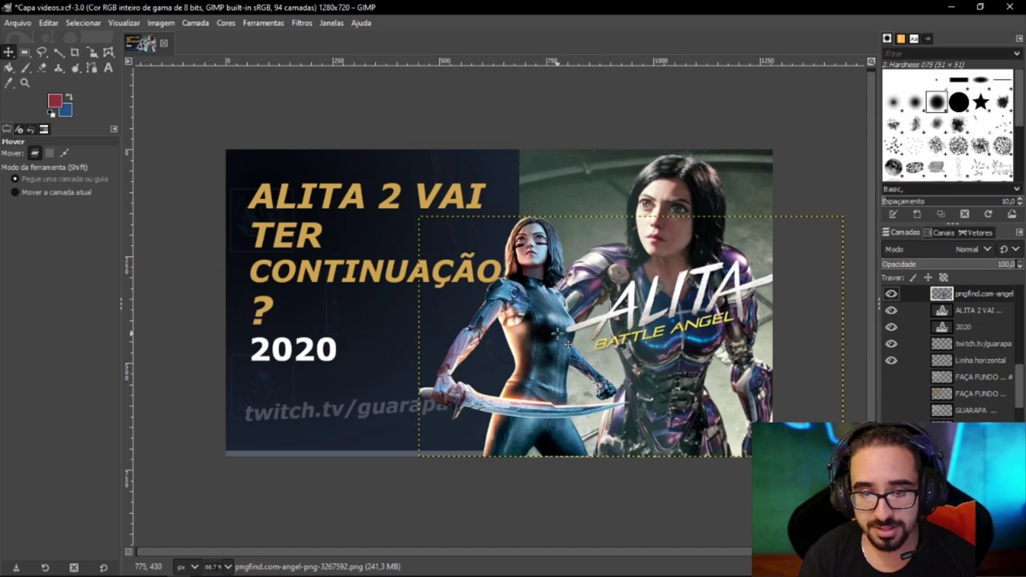
key(shift+s)
click(556, 334)
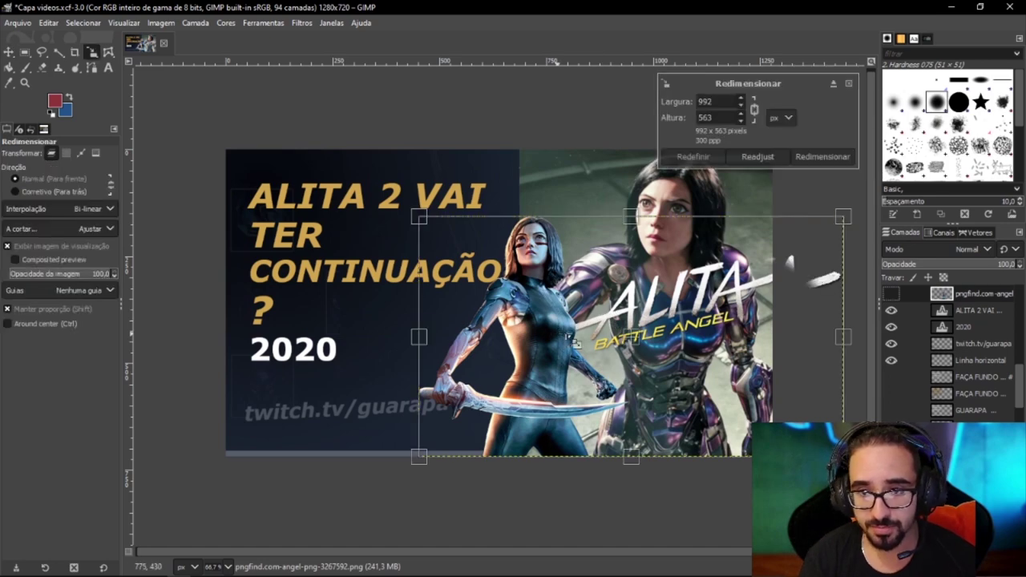
click(850, 85)
key(shift+r)
click(600, 328)
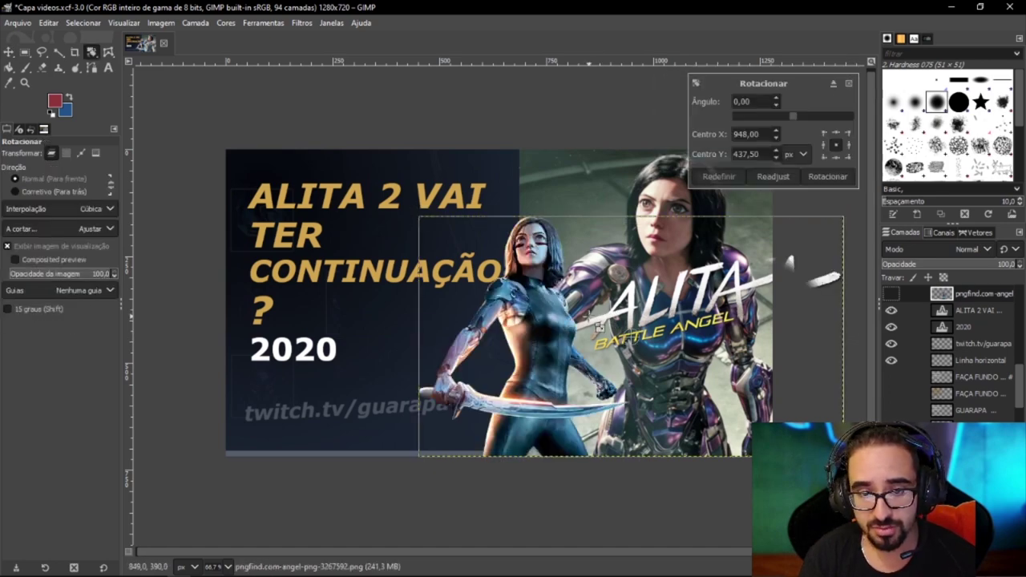
drag(573, 374, 548, 352)
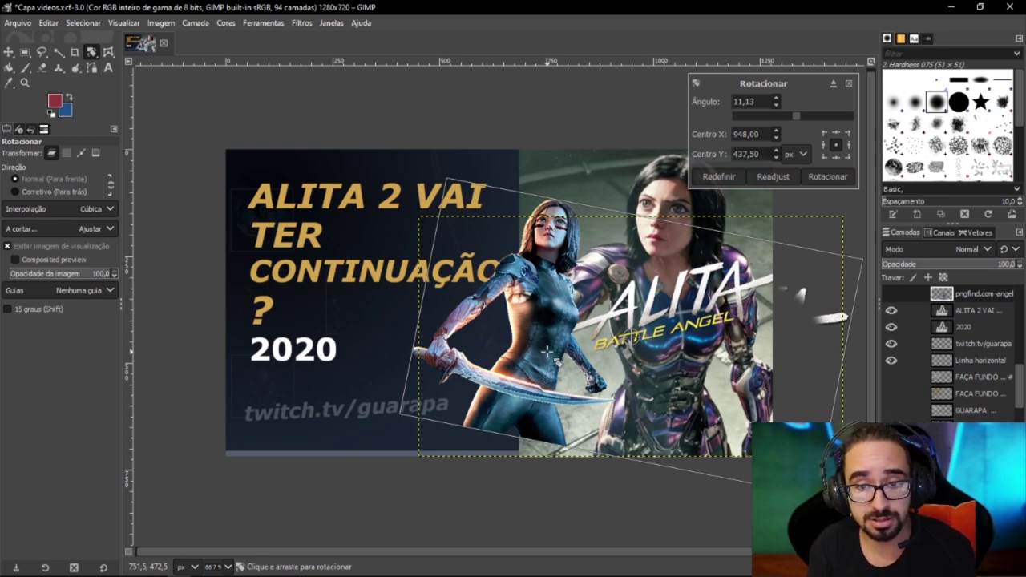
key(Escape)
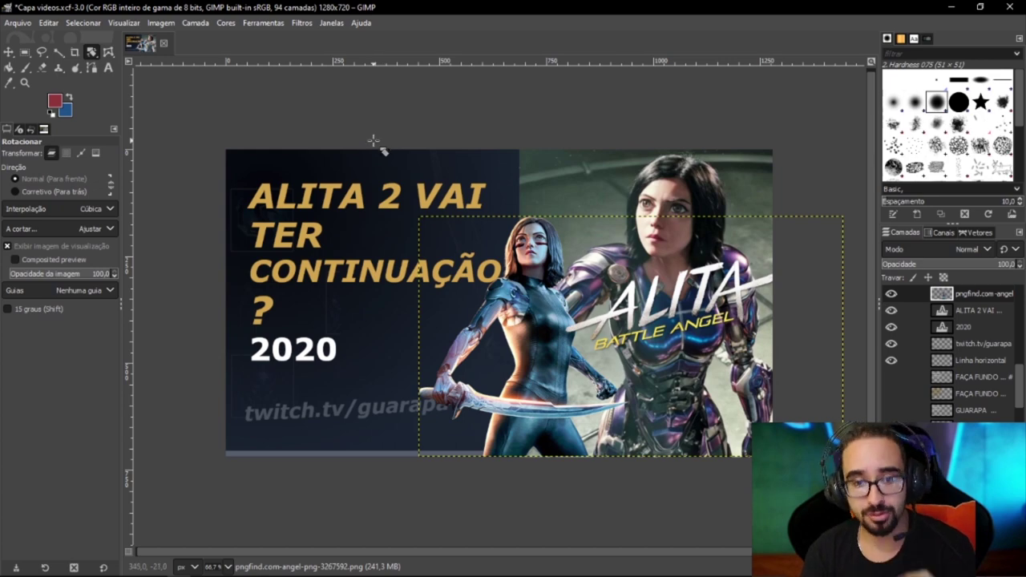
Apply a 45° Long Shadow filter in blue 20528a behind the Alita cutout.
click(302, 24)
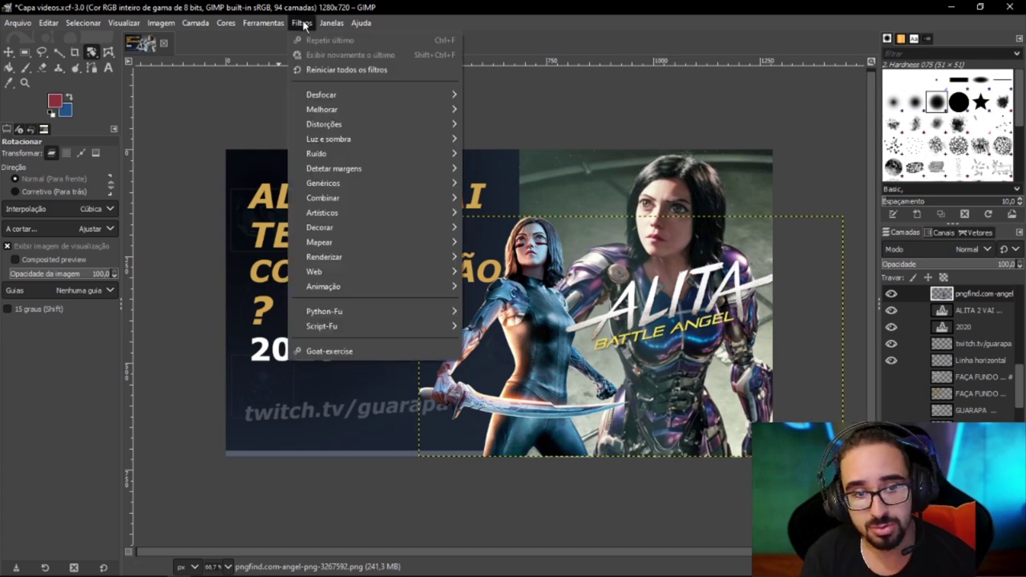
mouse_move(329, 139)
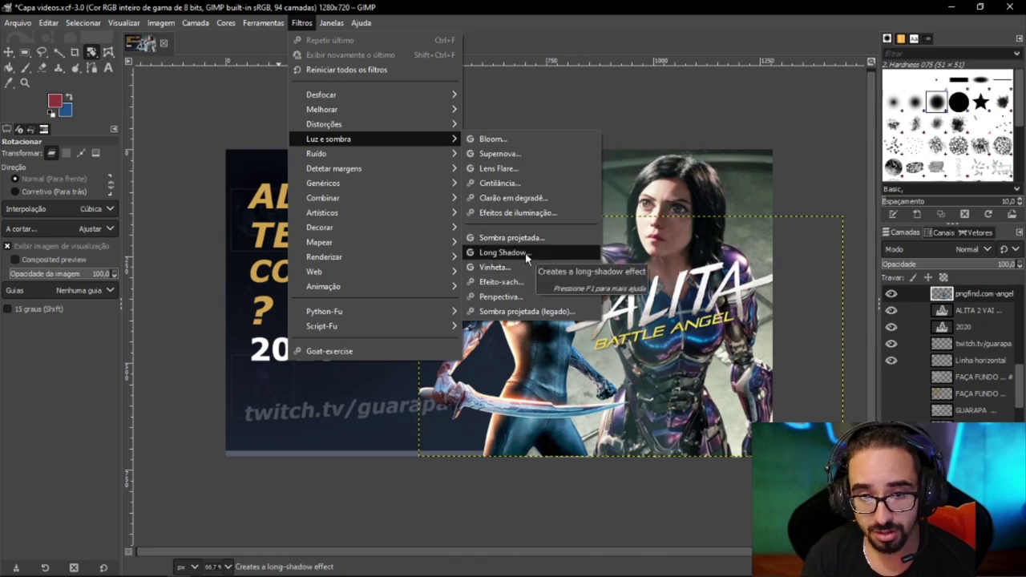
click(503, 253)
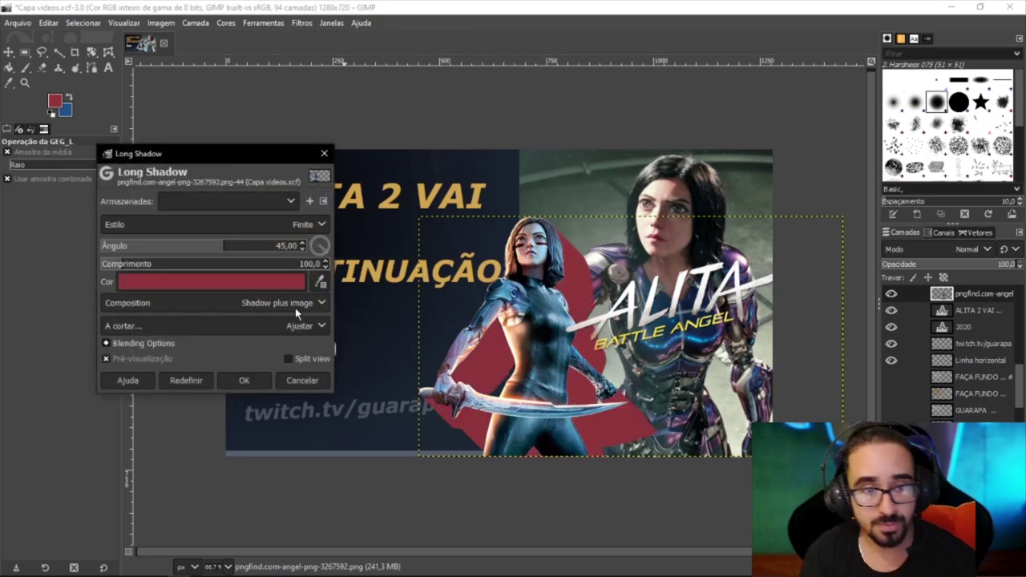
click(269, 287)
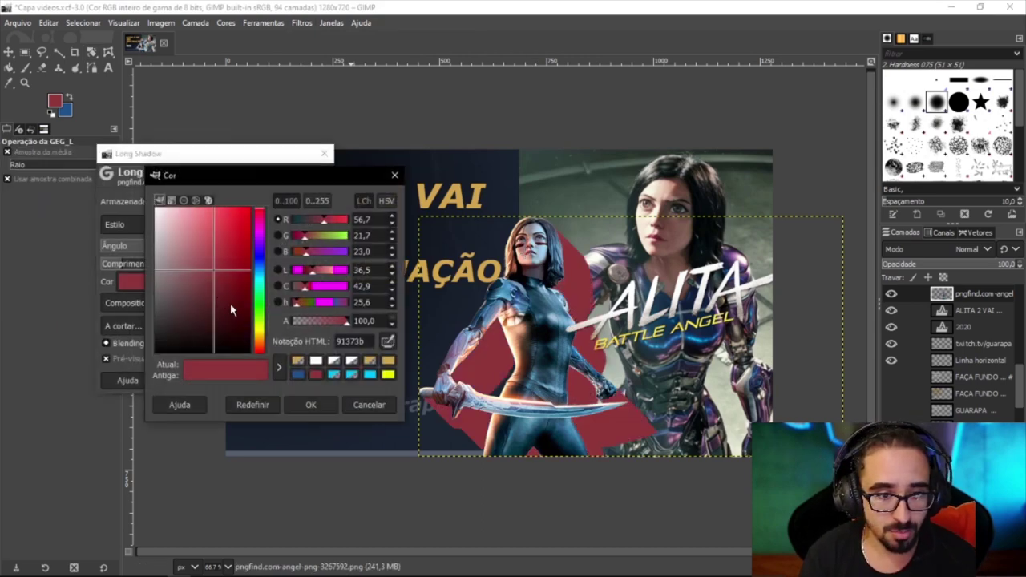
drag(230, 303, 214, 326)
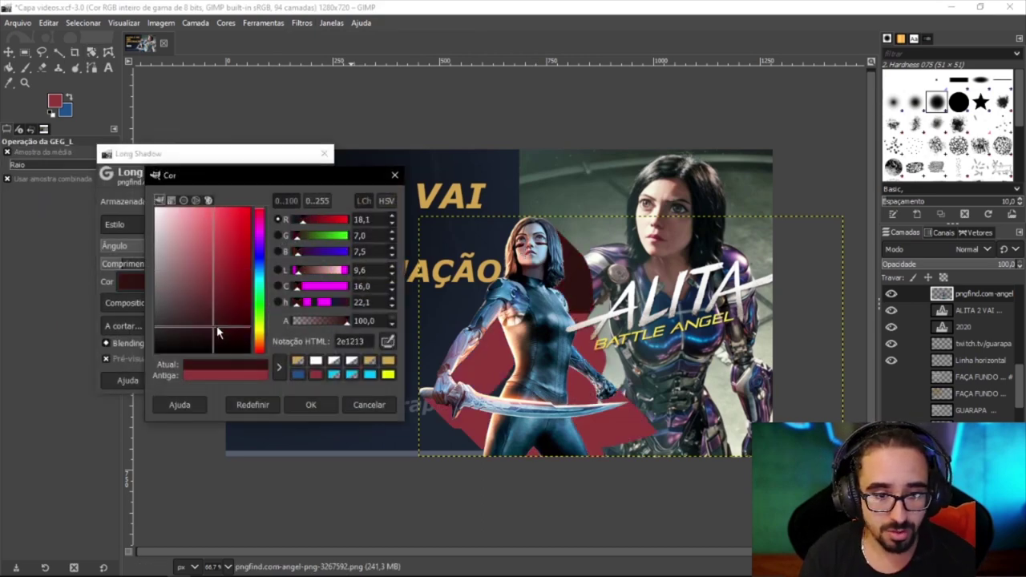
click(334, 375)
click(298, 374)
click(311, 404)
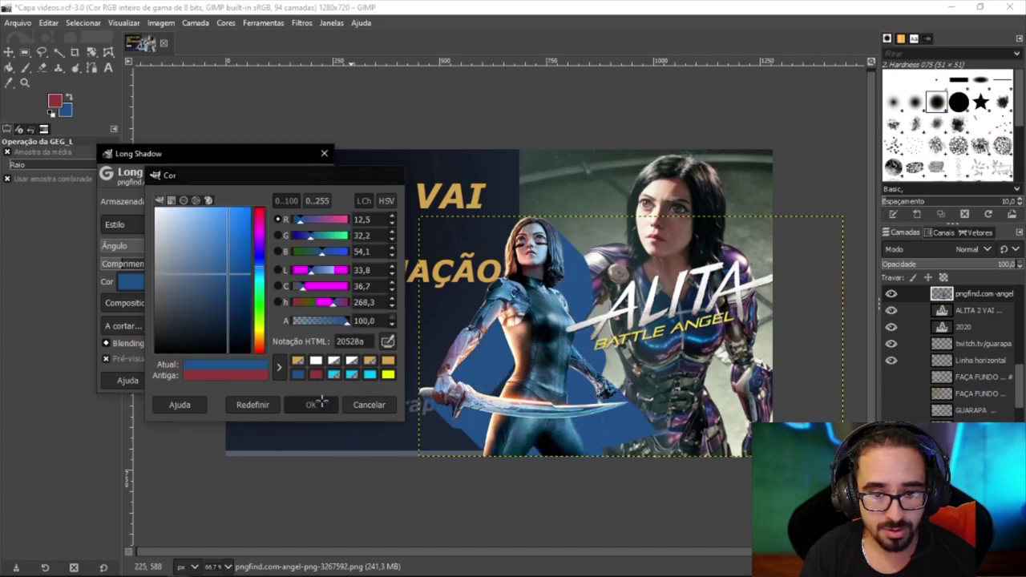
click(259, 388)
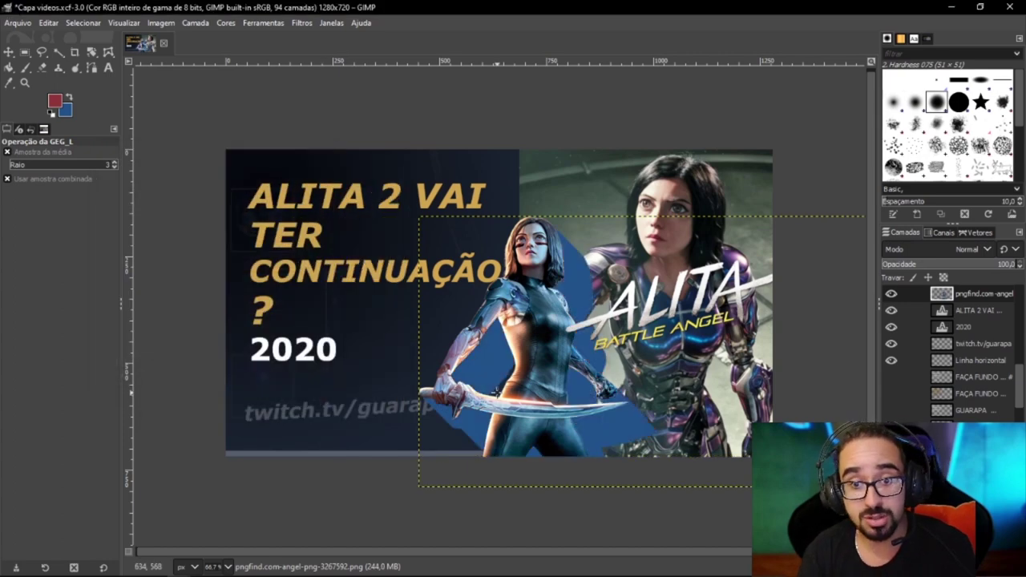
click(301, 23)
mouse_move(324, 301)
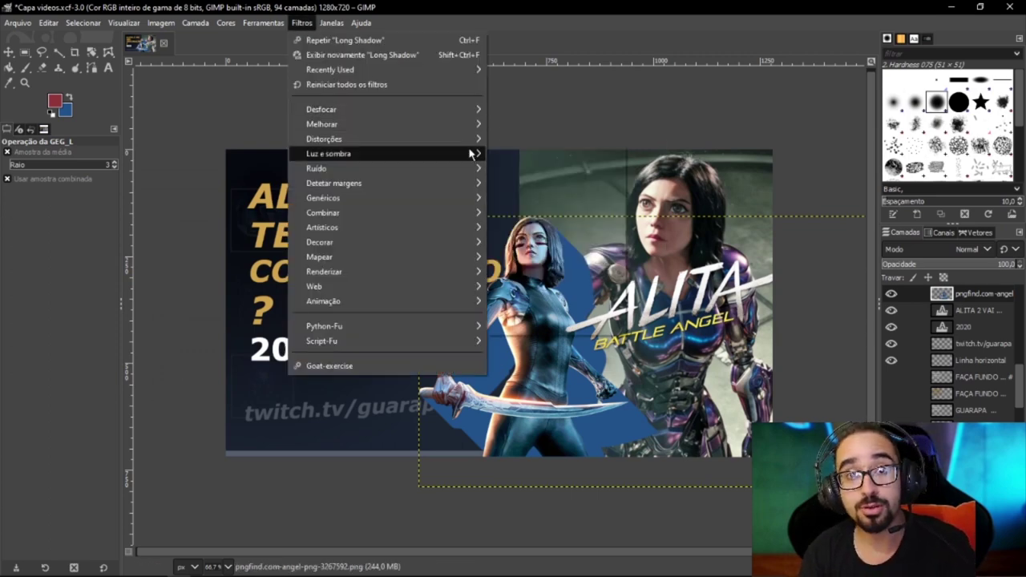
click(528, 7)
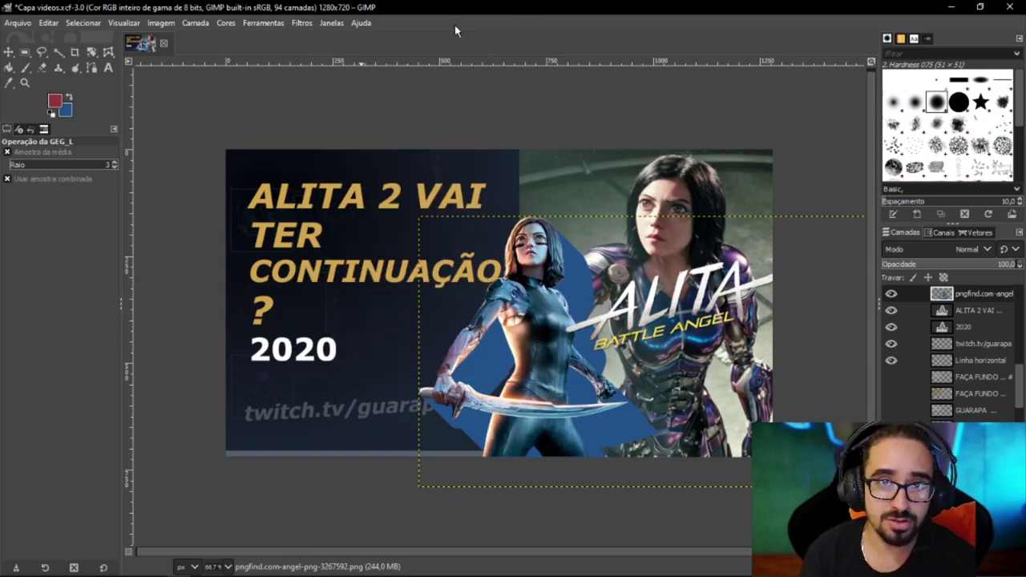
click(302, 23)
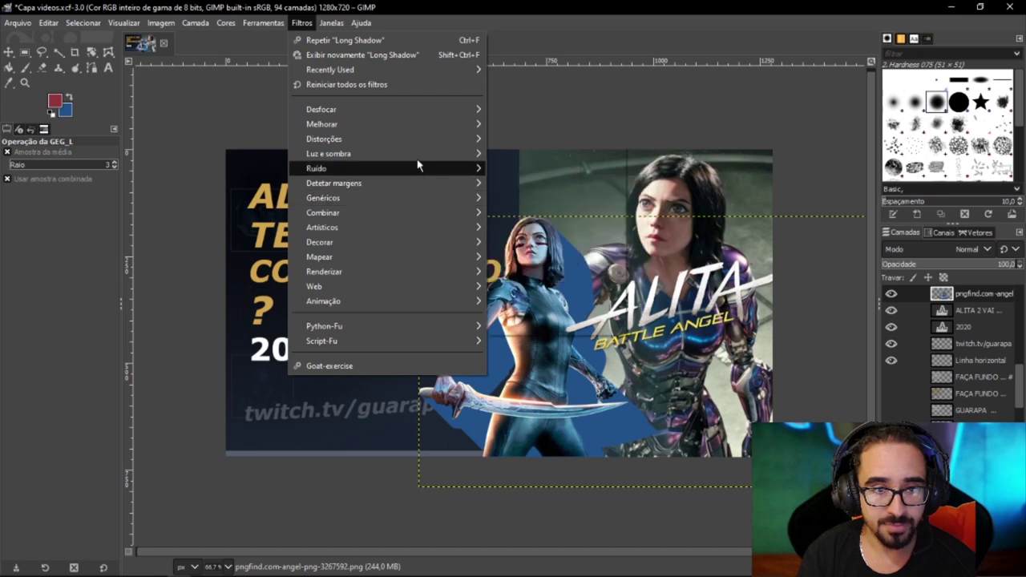
mouse_move(345, 40)
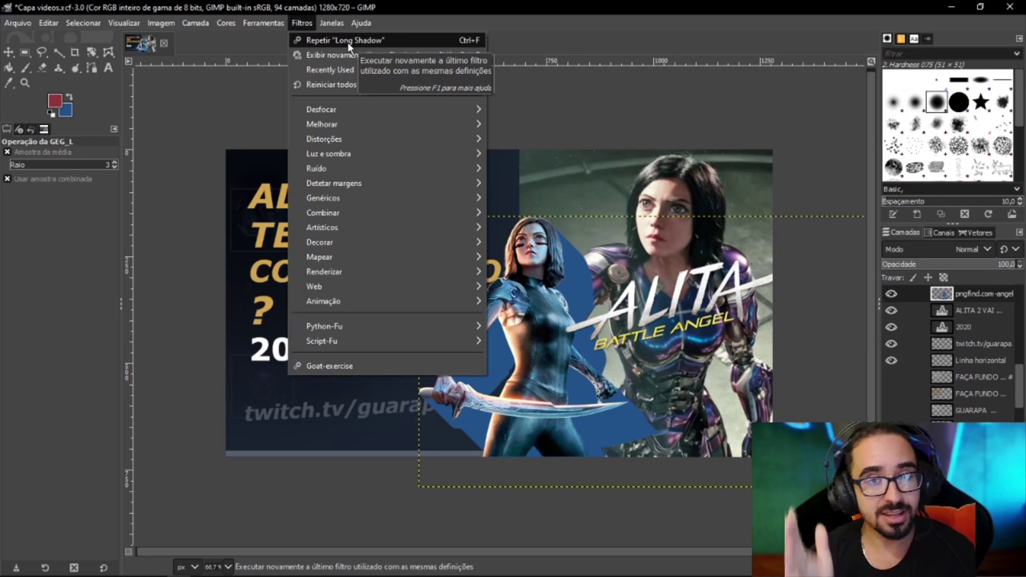
Repeat the Long Shadow filter, then undo the repeat with Ctrl+Z.
click(348, 40)
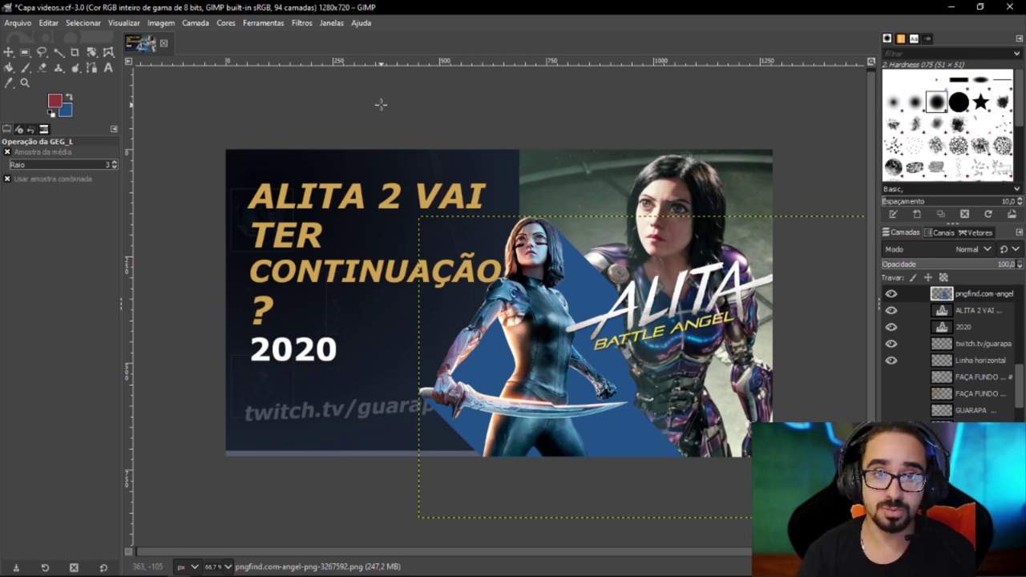
key(ctrl+z)
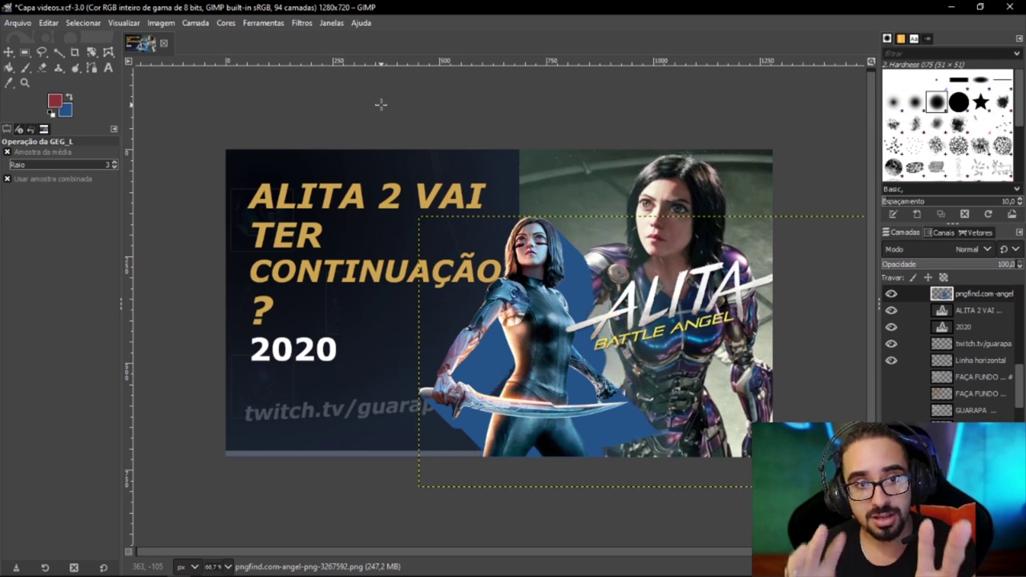